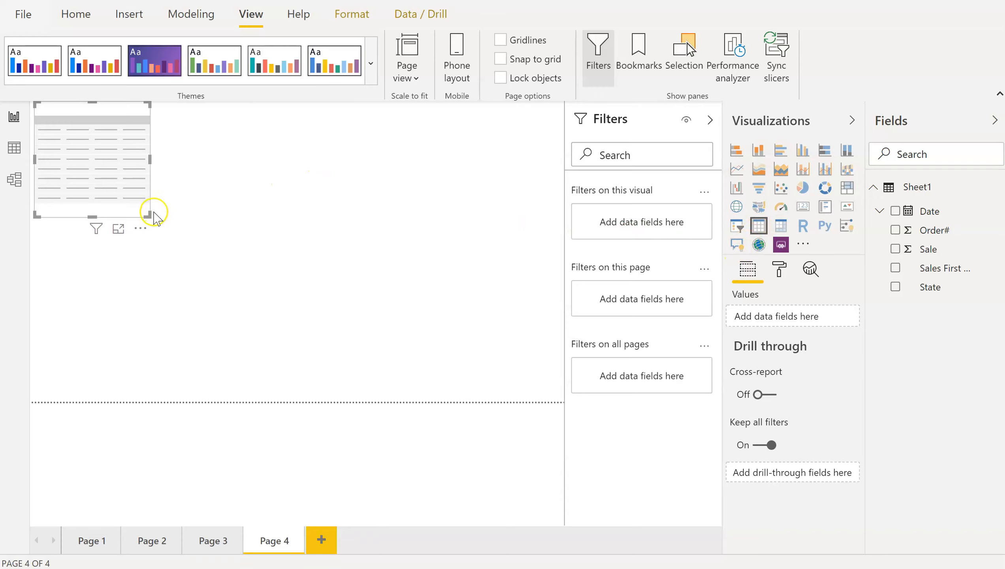
Enlarge the empty table visual and fill it with Date, Sale and Sales First Name, using plain Date instead of Date Hierarchy
left_click_drag(150, 216, 273, 335)
left_click(894, 211)
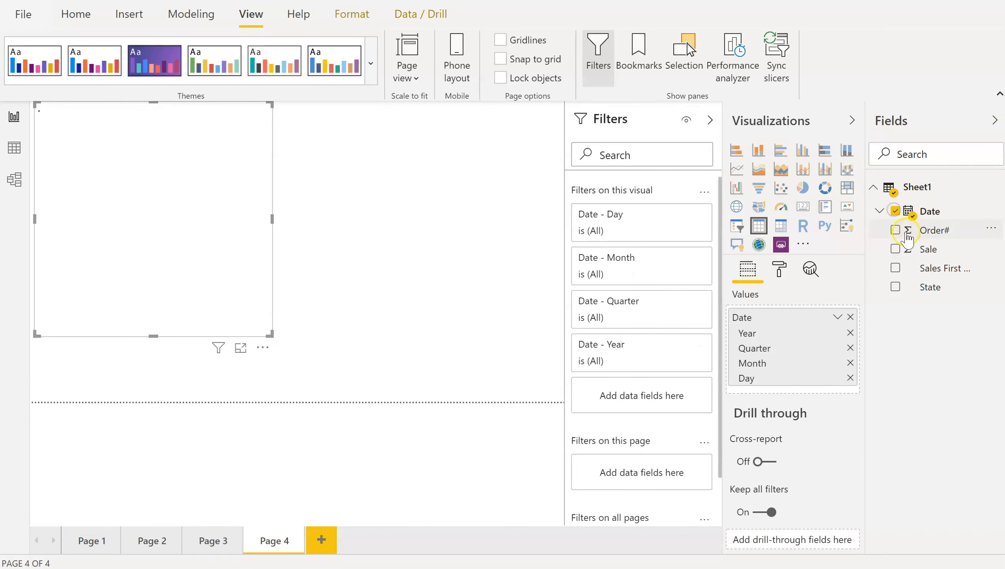
left_click(896, 249)
left_click(897, 270)
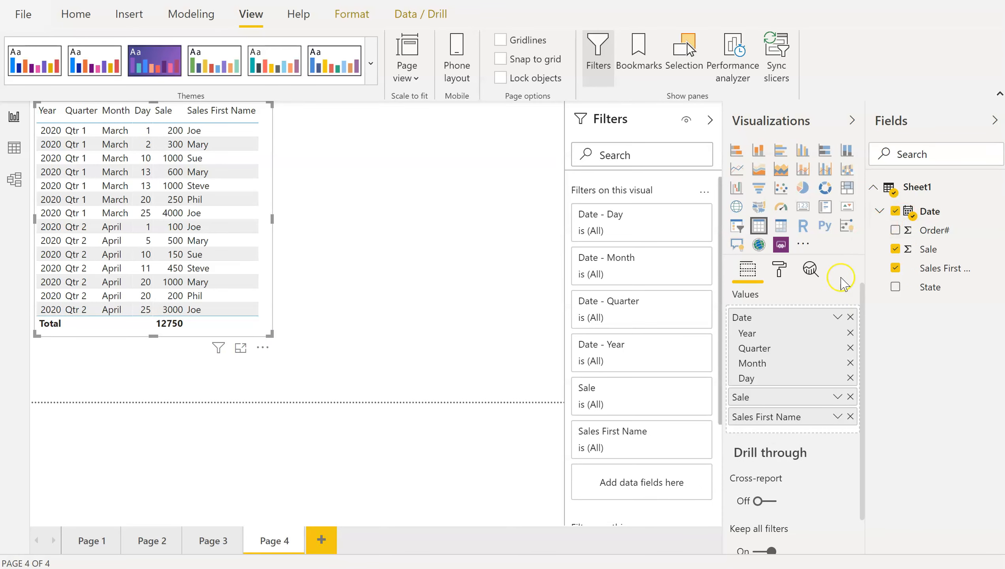
left_click(837, 317)
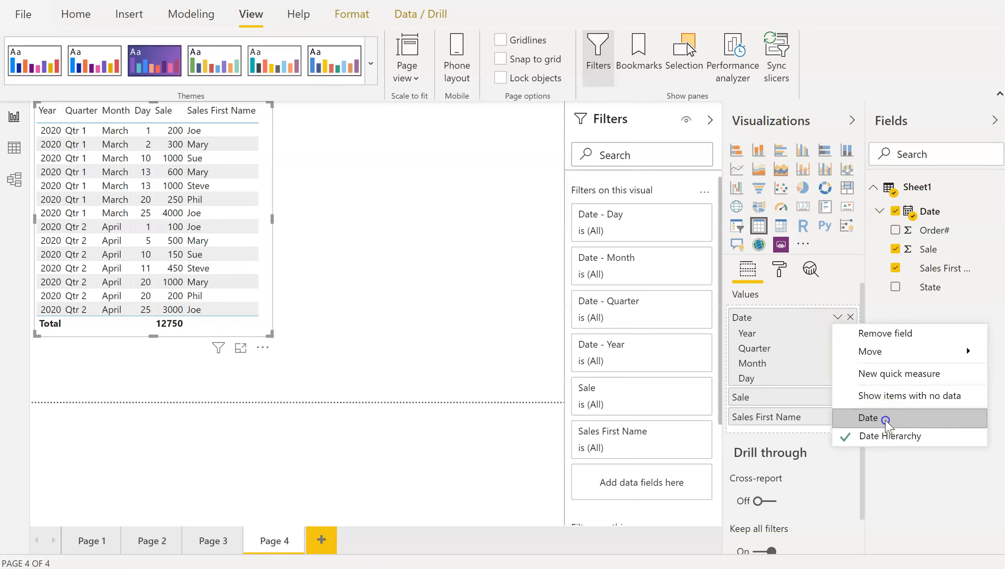
left_click(886, 425)
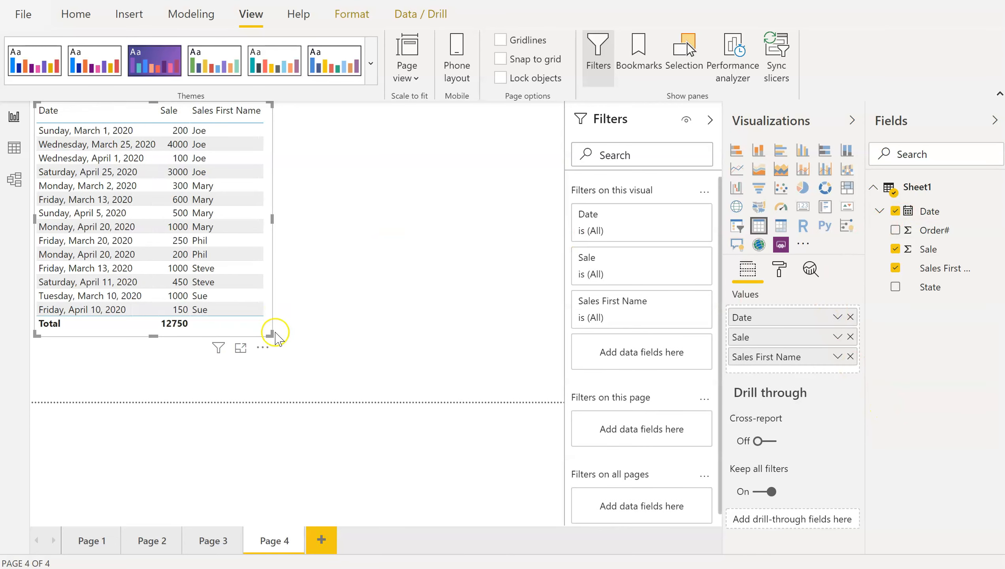
Add a slicer visual and place it beside the table against the right edge of the report page, as tall as the table
left_click(383, 243)
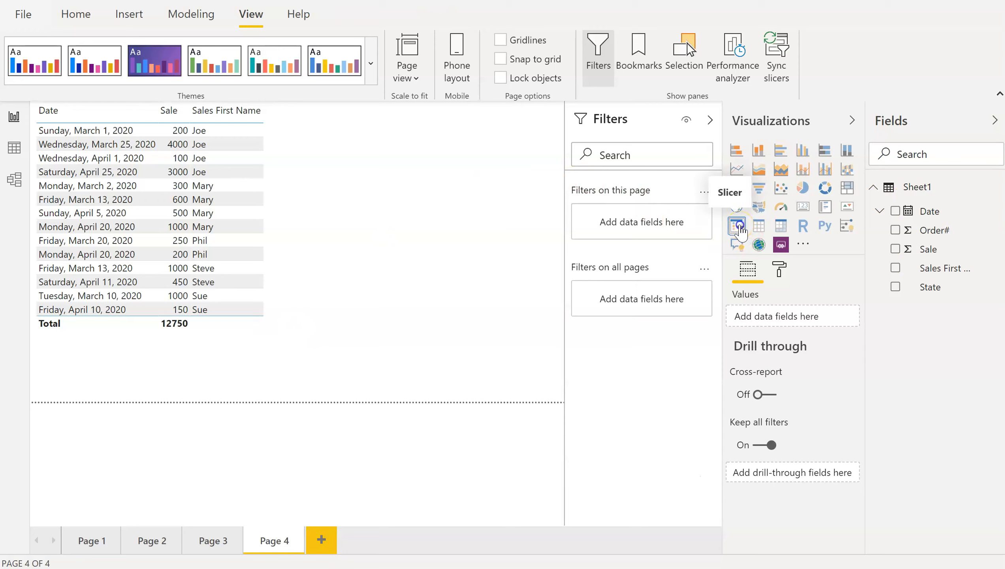
left_click(738, 226)
left_click_drag(209, 359, 518, 120)
left_click_drag(348, 184, 420, 336)
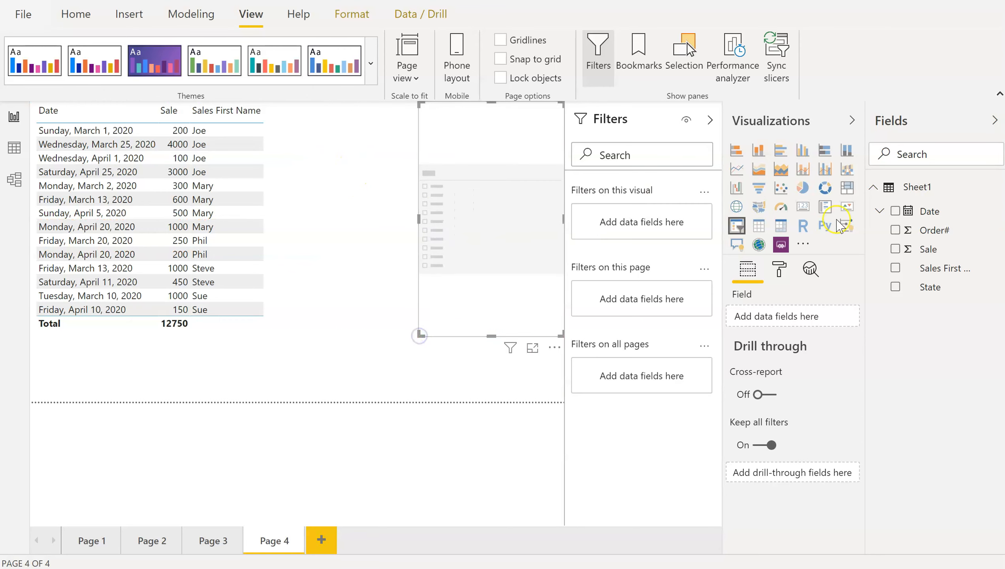
Add the Date field to the slicer and set its display style to List
left_click(895, 211)
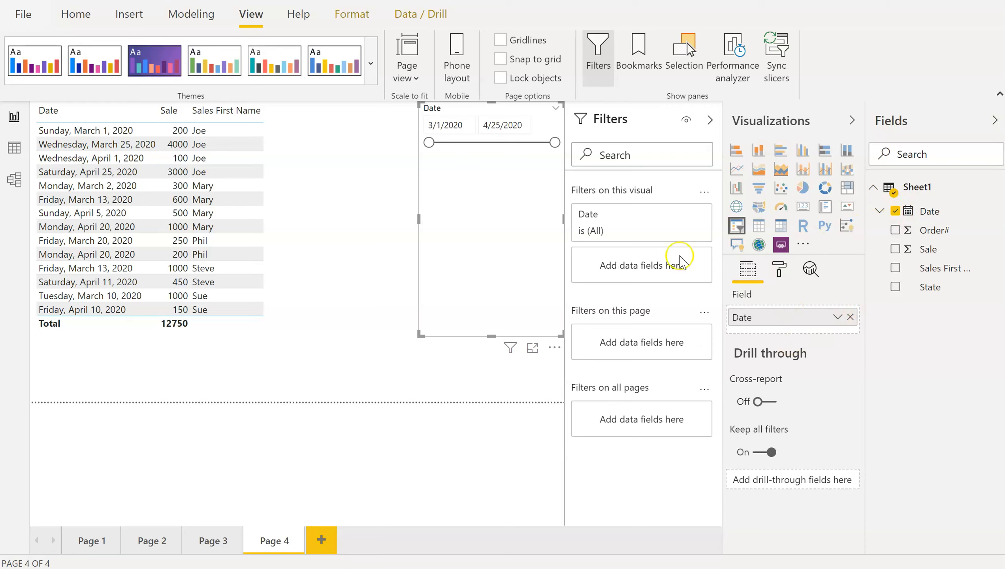
left_click(556, 108)
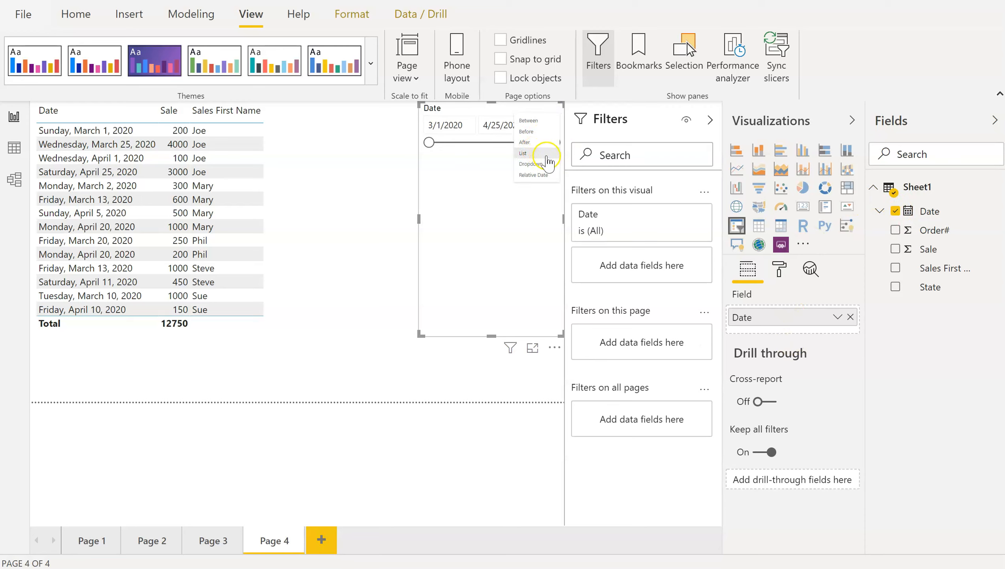
left_click(542, 154)
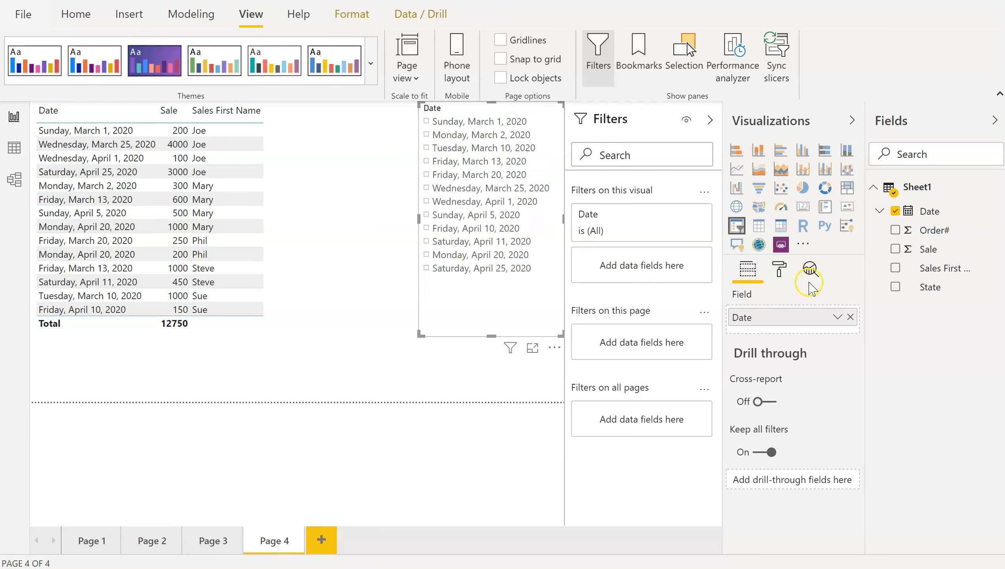
Replace the slicer's Date field with Month from the Date Hierarchy
left_click(836, 317)
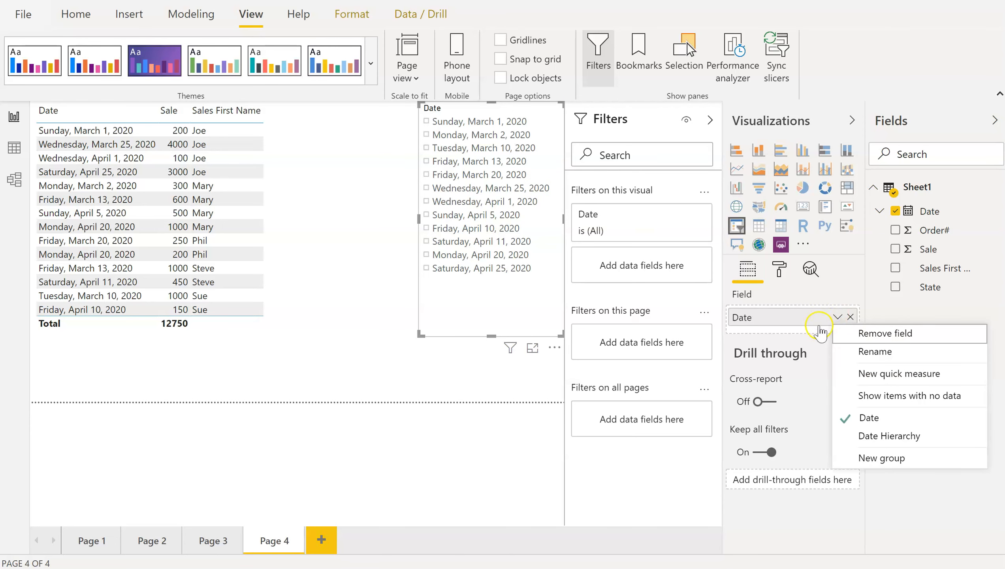
left_click(780, 324)
left_click(837, 317)
left_click(880, 211)
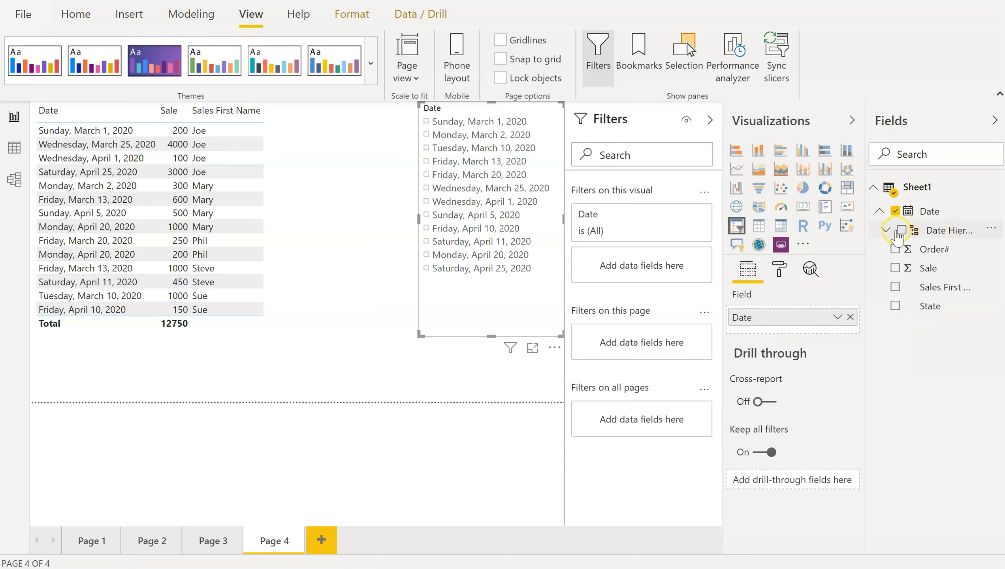
left_click(885, 230)
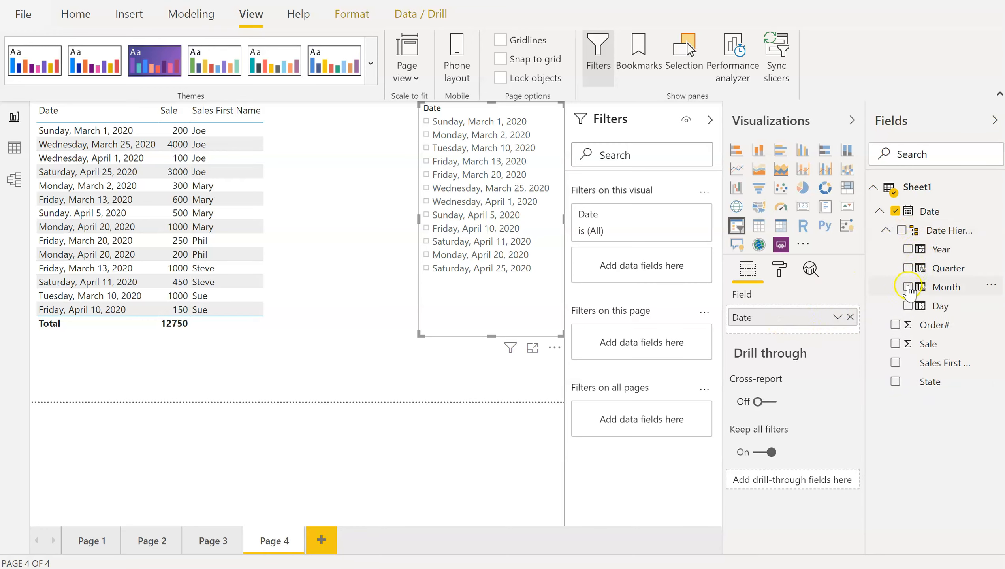
left_click(908, 286)
left_click(850, 317)
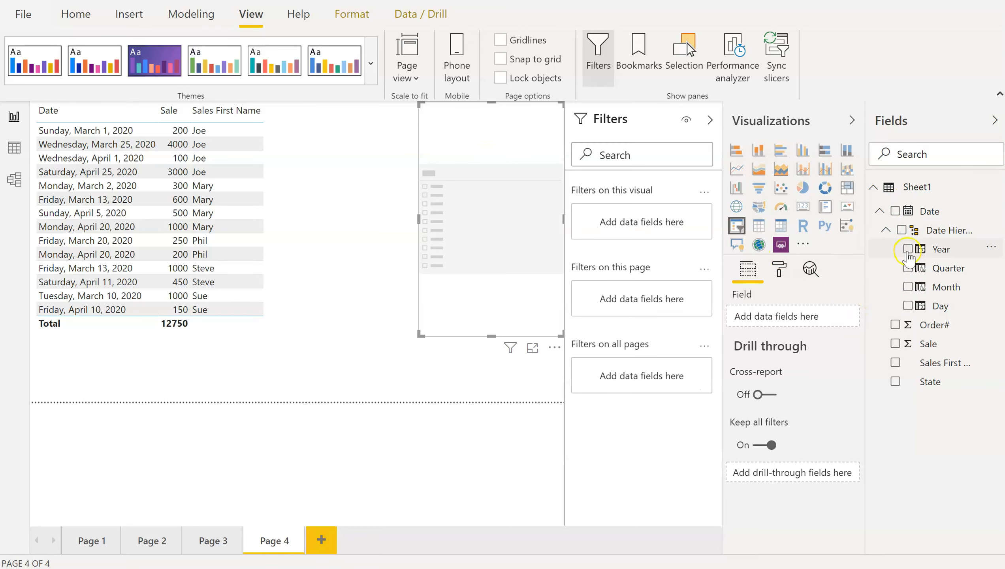
left_click(909, 287)
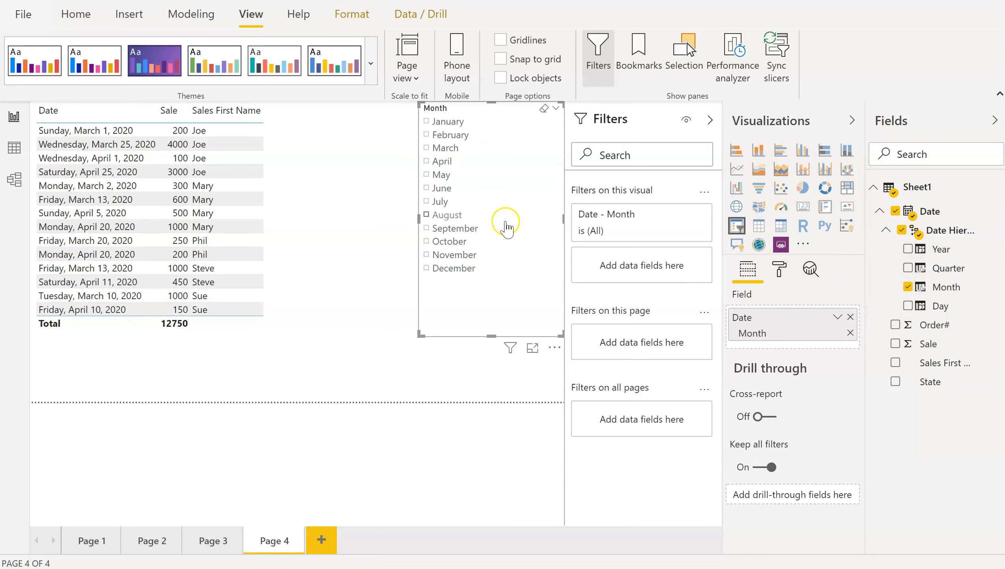
Narrow the Month slicer and use it to filter the table by April, and after that by March alone
left_click_drag(421, 336, 483, 339)
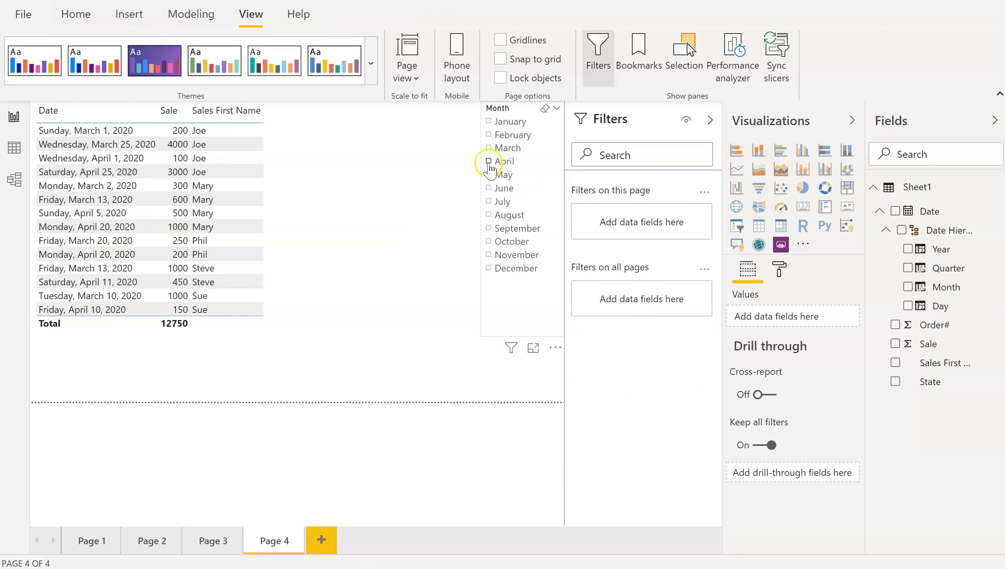
left_click(489, 161)
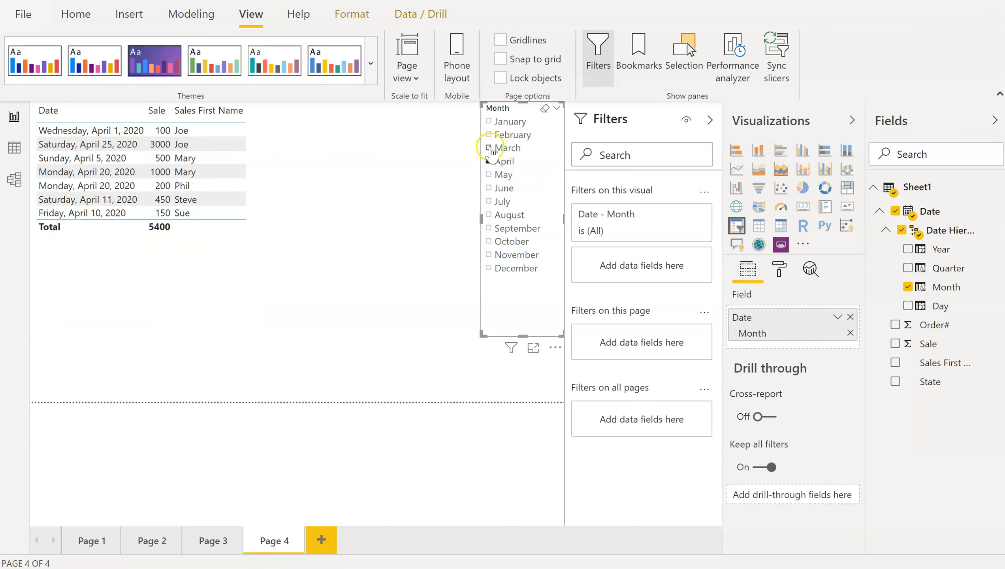
left_click(488, 148)
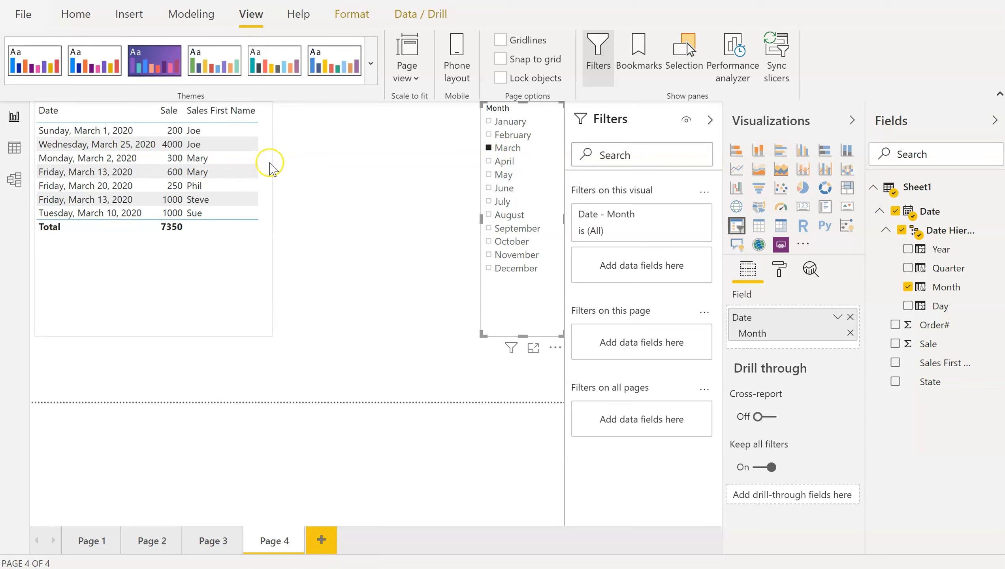
Remove the Date field from the table visual
left_click(227, 247)
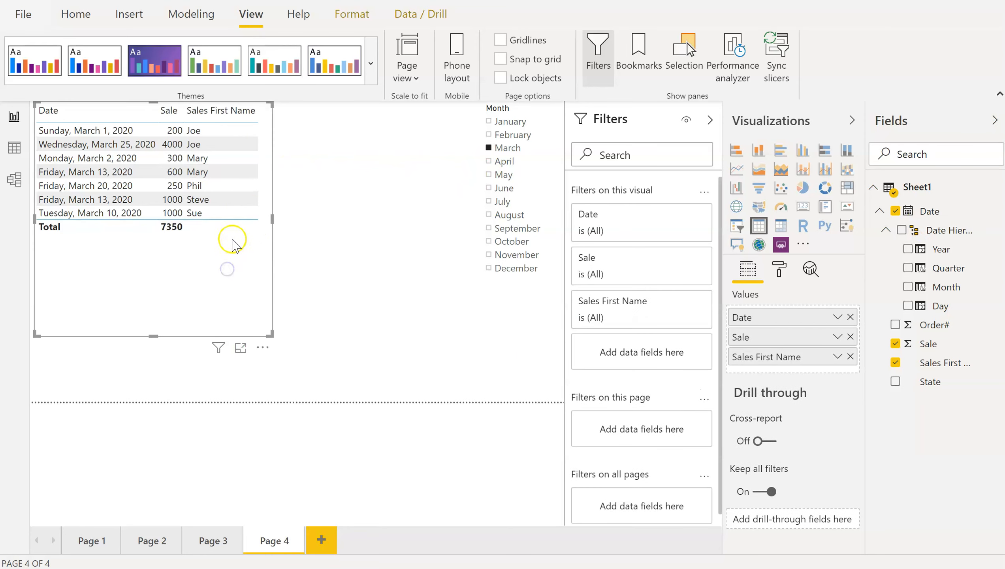
left_click(850, 317)
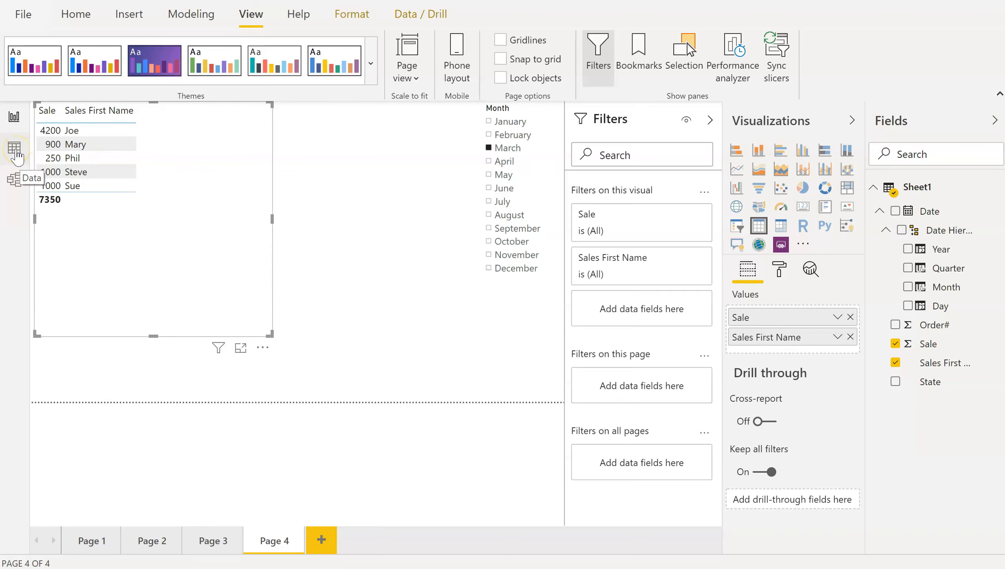
Create a calculated column in Sheet1 with the formula Commission = [Sale] * .15
left_click(14, 148)
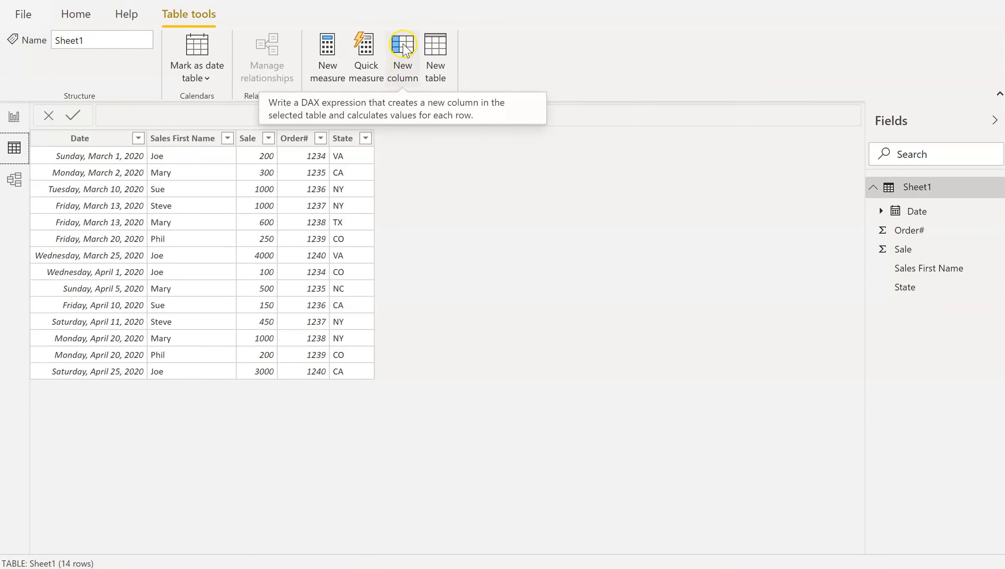
left_click(403, 49)
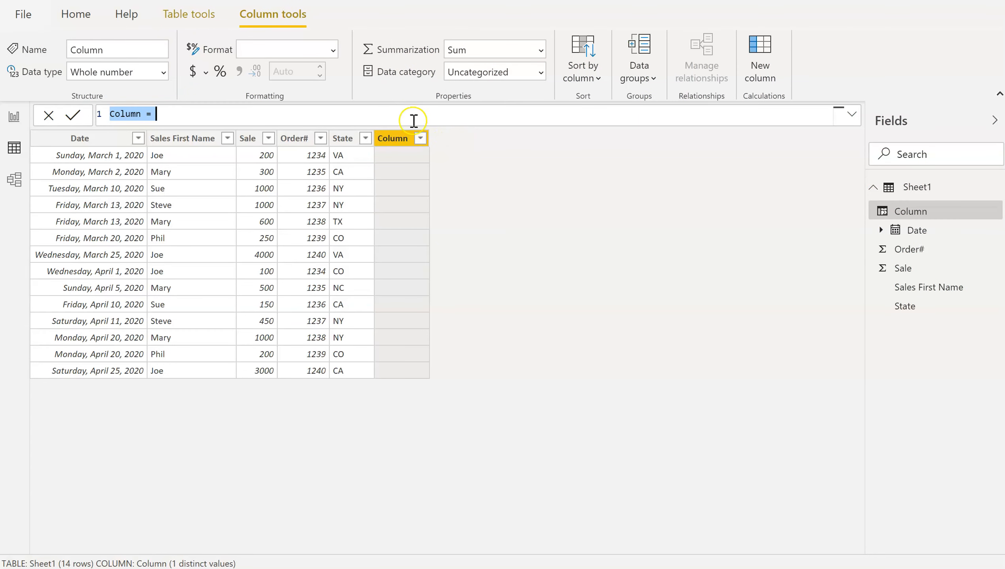
left_click(141, 112)
left_click_drag(137, 114, 108, 113)
type("C")
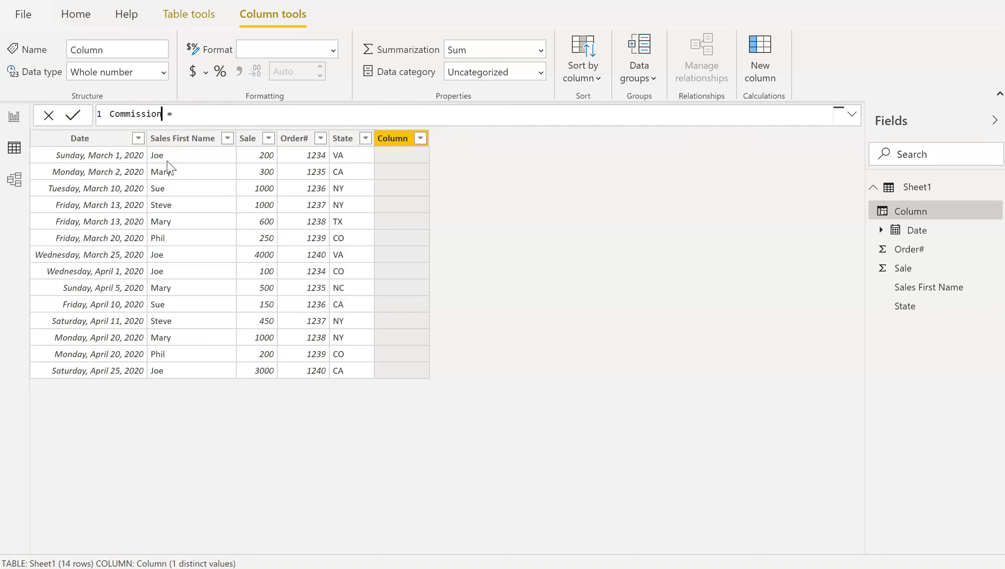
left_click(196, 118)
type("[")
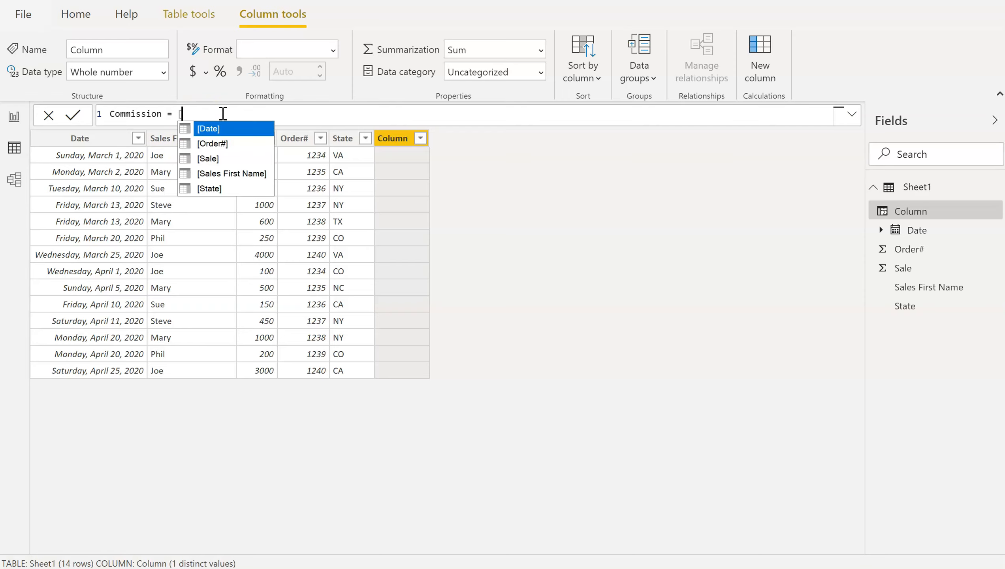
left_click(216, 158)
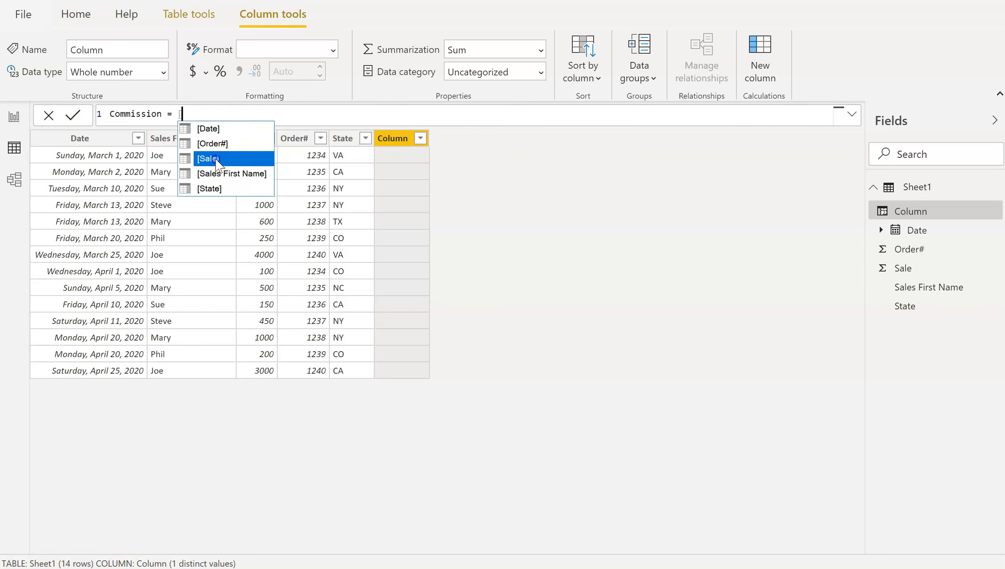
left_click(220, 159)
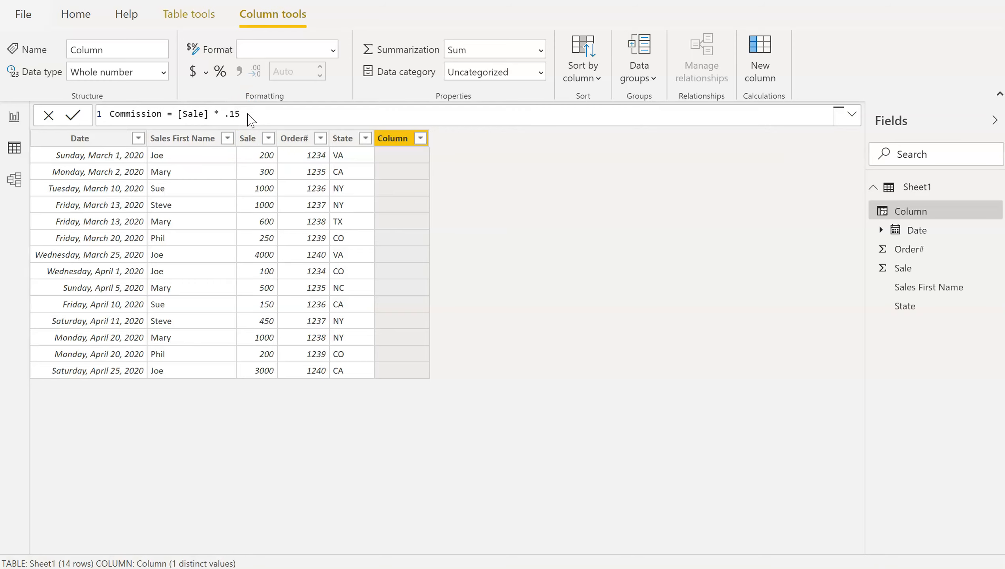
key("Return")
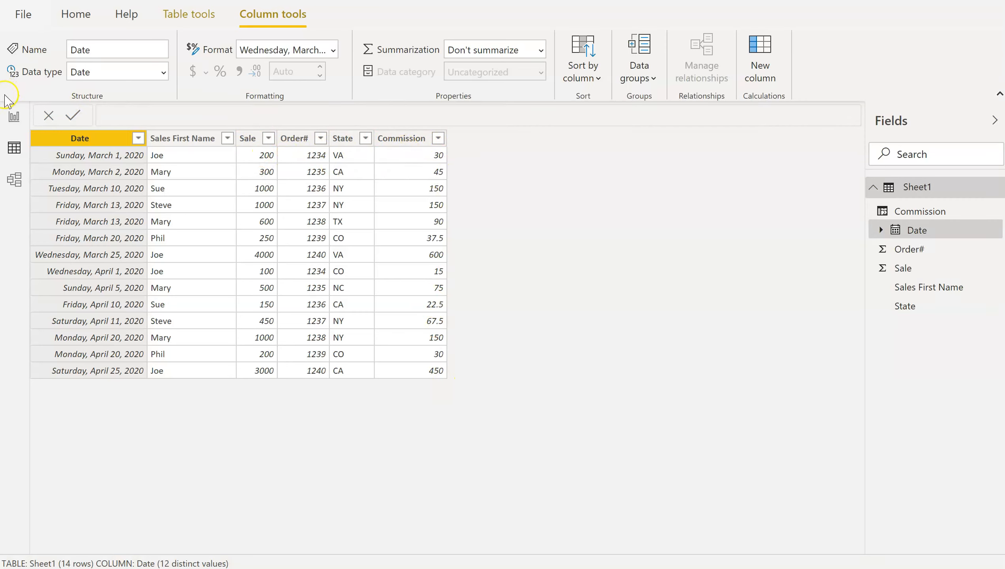
Return to the report and add Commission to the table visual after Sales First Name
left_click(14, 117)
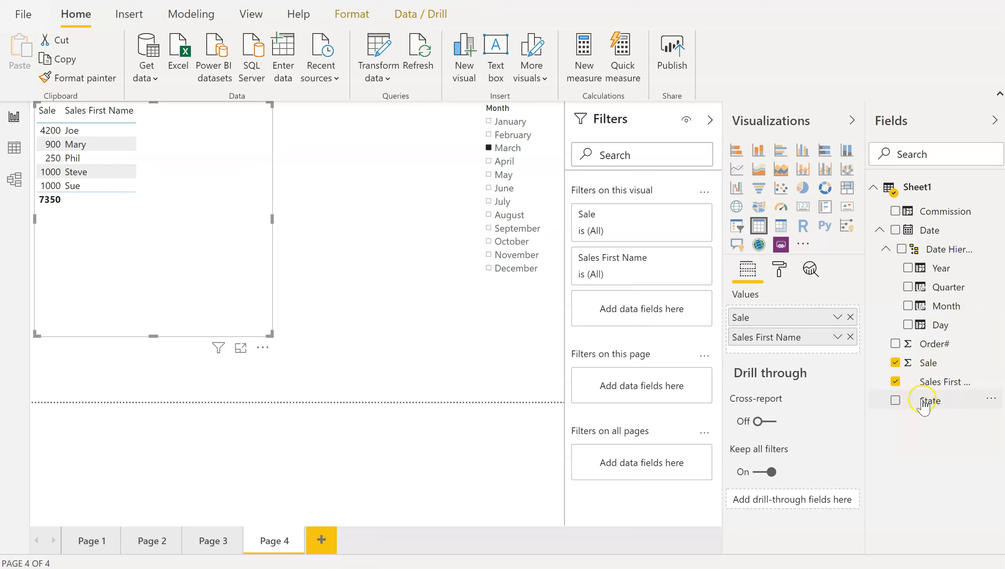
left_click_drag(912, 217, 811, 350)
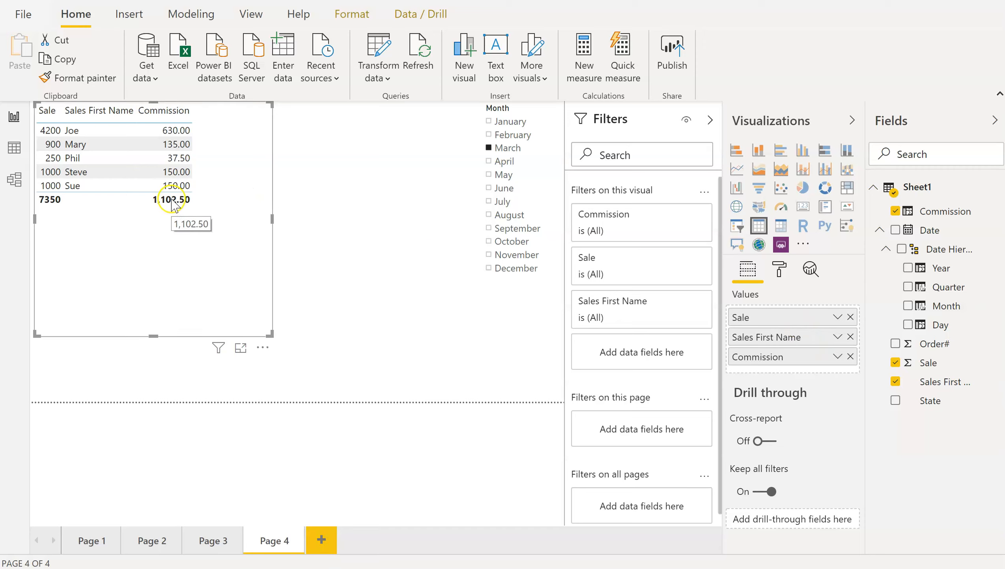
Filter the table by both April and March with the Month slicer
left_click(490, 161)
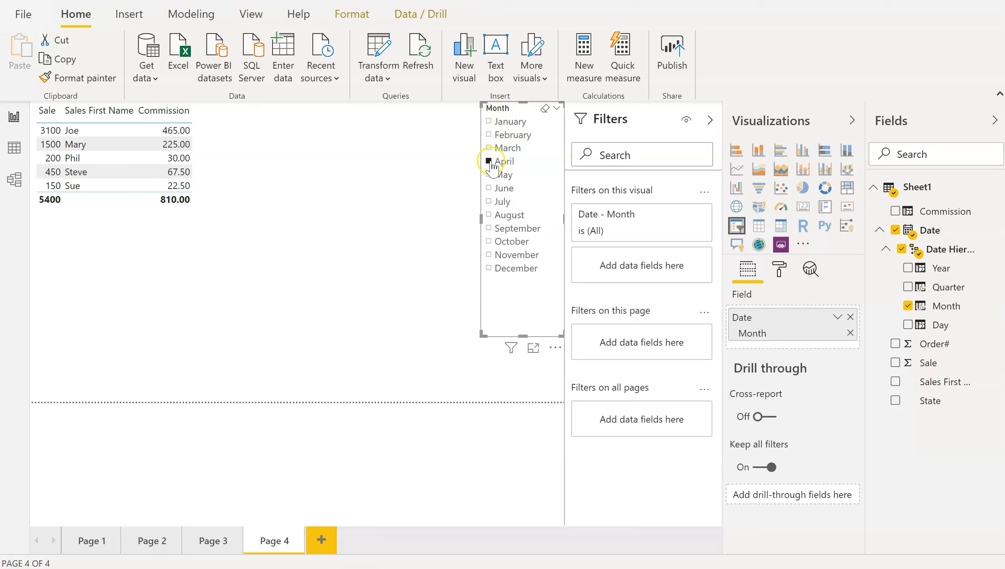
left_click(490, 152, "ctrl")
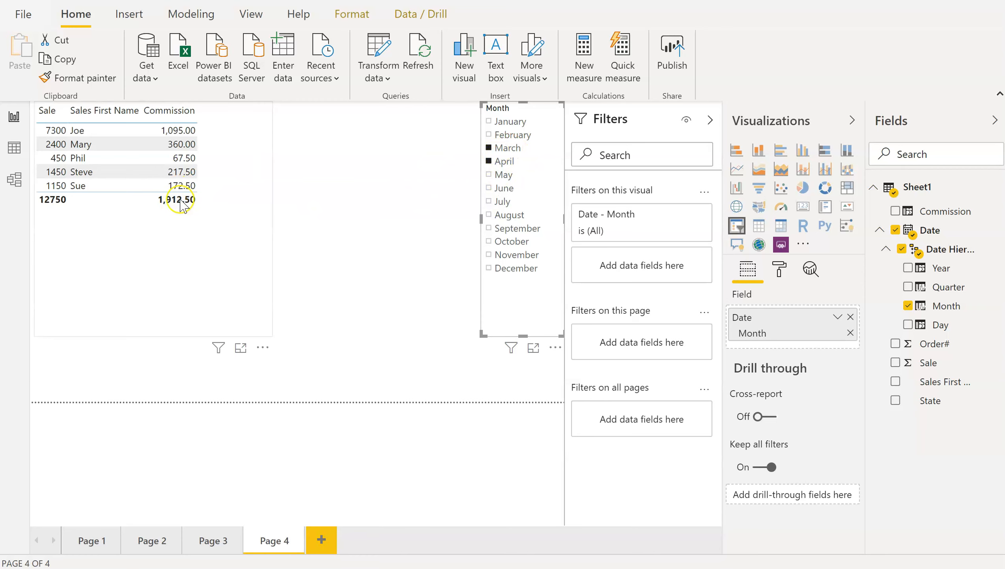
Select the Commission column of Sheet1 in the data view
left_click(14, 148)
left_click(404, 140)
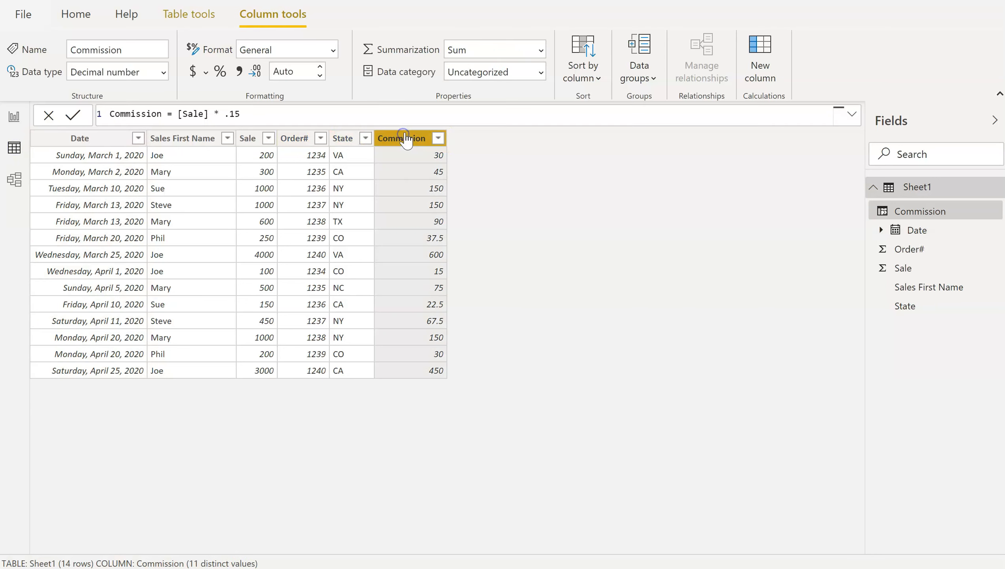